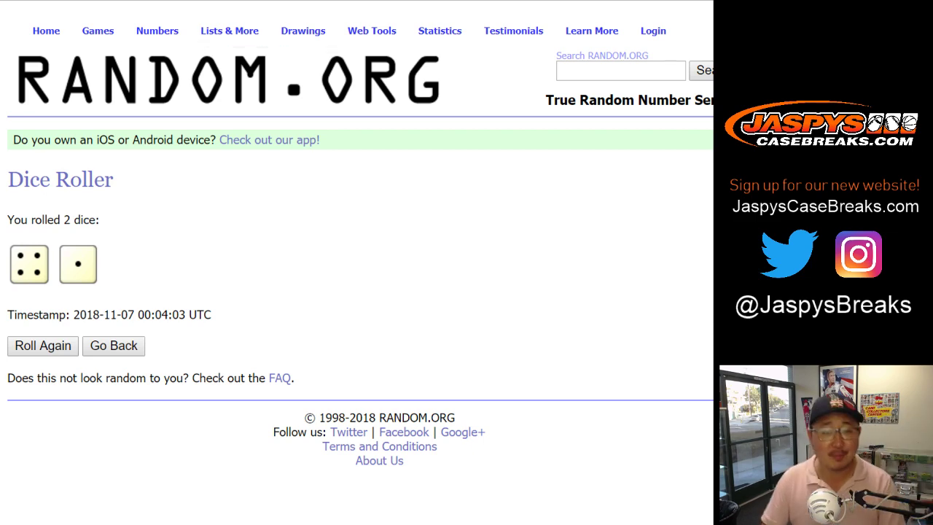
Randomize the list of participant names in the RANDOM.ORG List Randomizer five times.
key(ctrl+Tab)
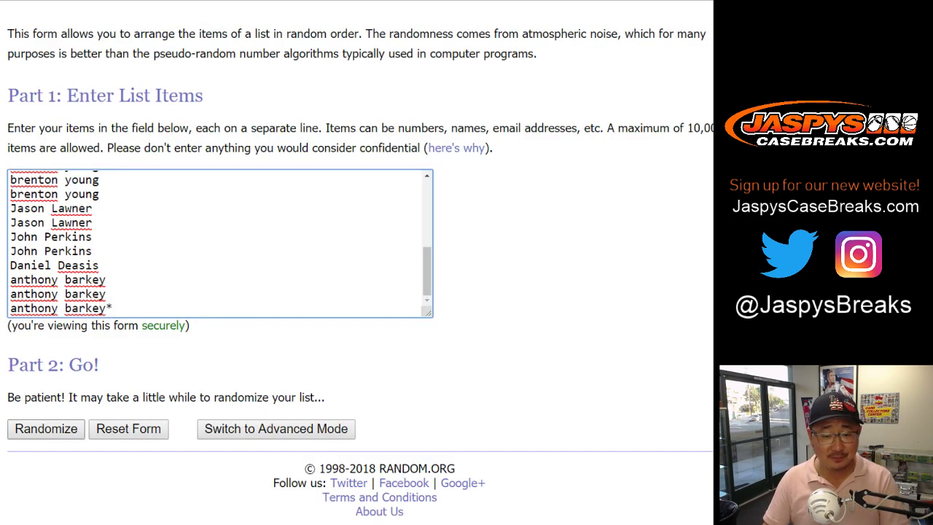
click(46, 428)
scroll(33, 426, down, 5)
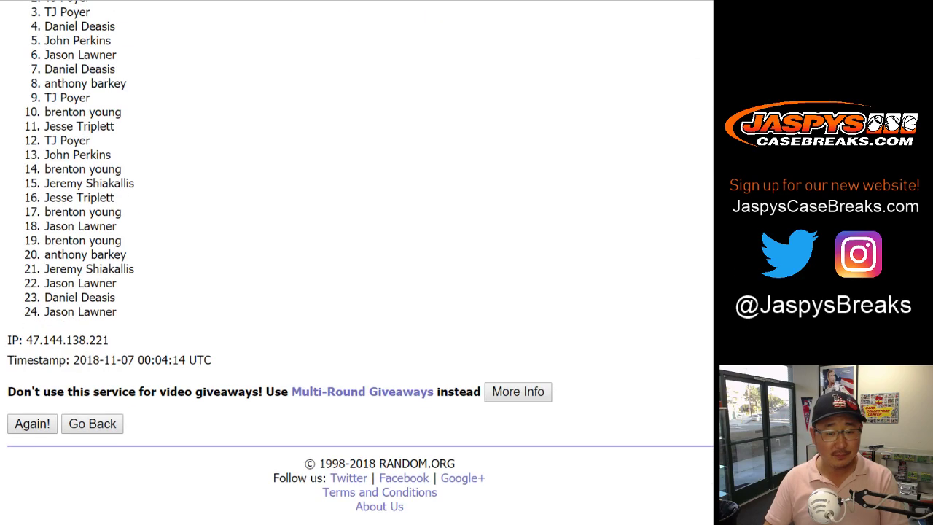
click(33, 424)
scroll(32, 426, down, 5)
click(31, 423)
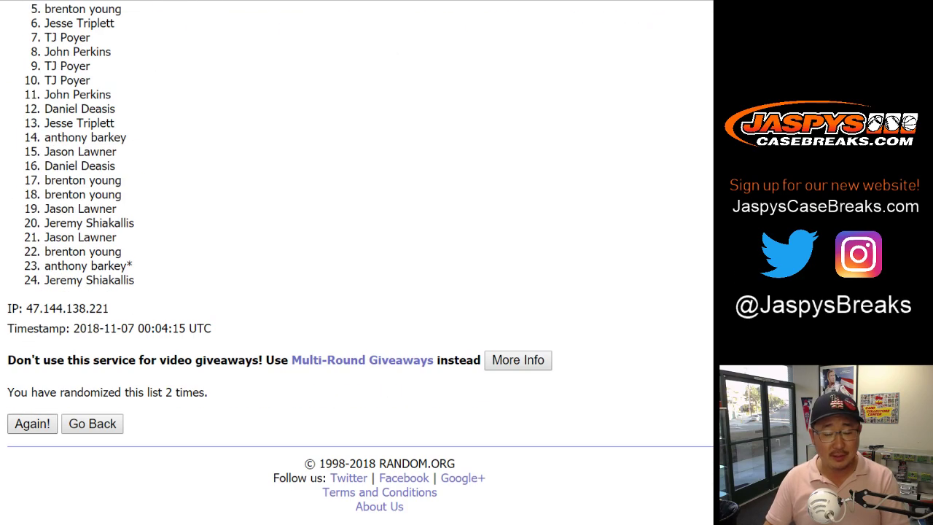
click(31, 423)
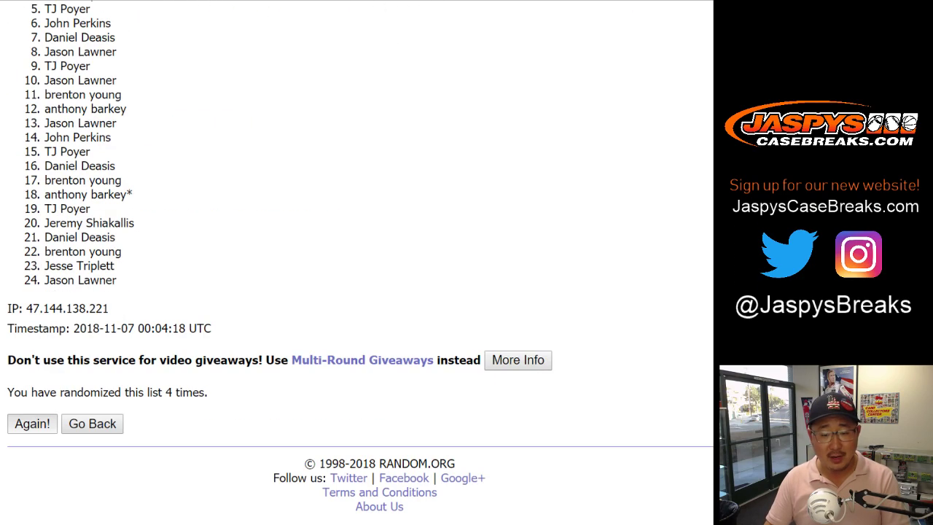
click(32, 423)
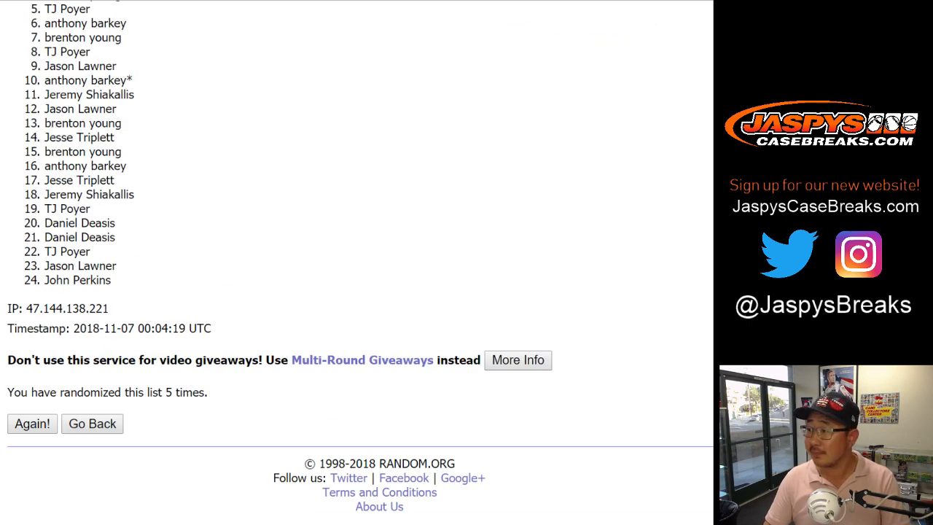
Copy all 24 randomized participant names into column A of the Google Sheets spreadsheet, starting at cell A1.
scroll(358, 218, up, 3)
drag(42, 248, 113, 280)
key(ctrl+c)
scroll(113, 279, up, 2)
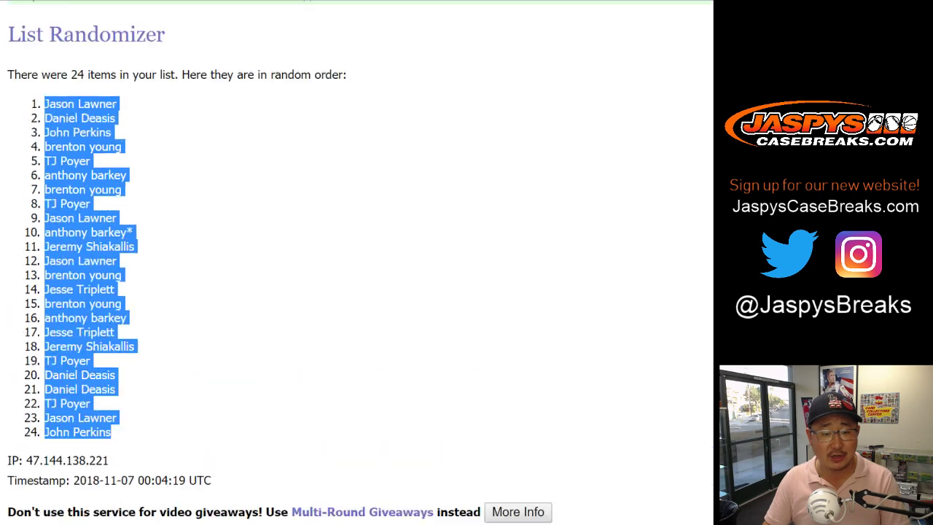
scroll(357, 263, up, 1)
scroll(357, 263, down, 2)
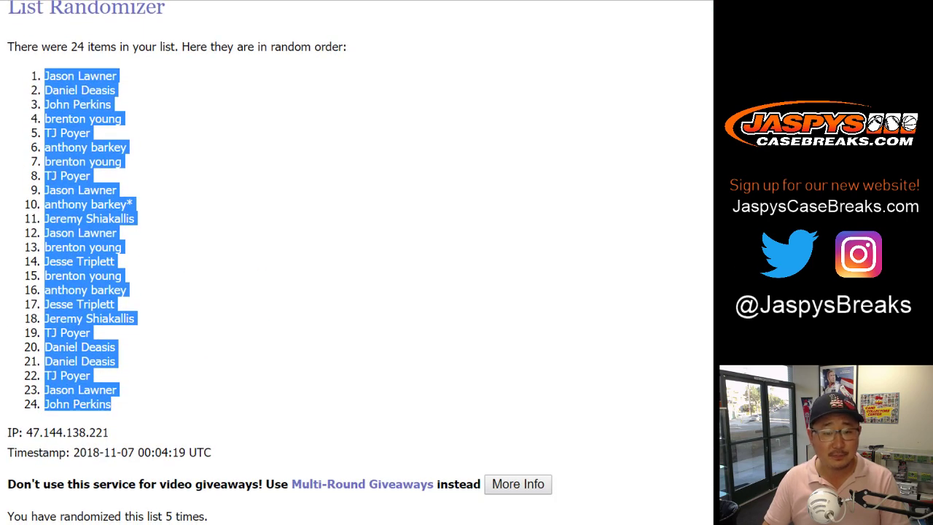
key(ctrl+Tab)
right_click(76, 99)
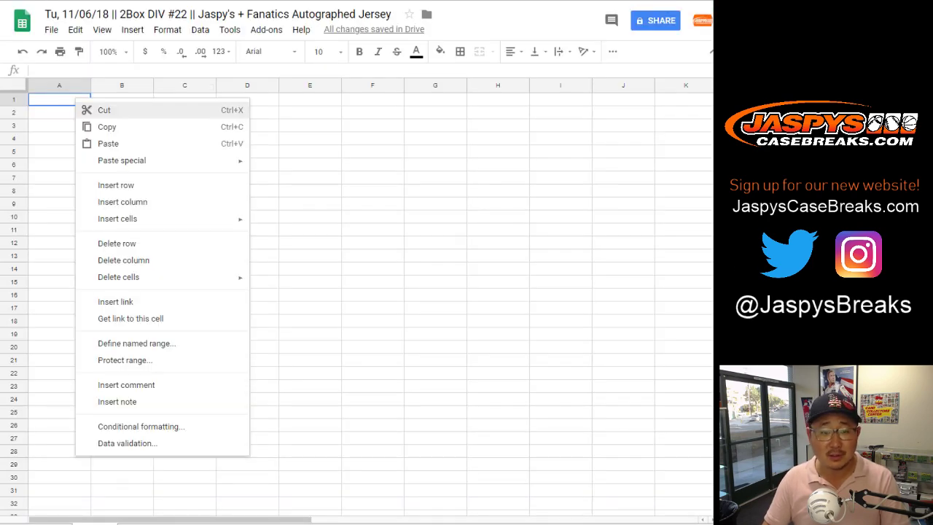
click(110, 144)
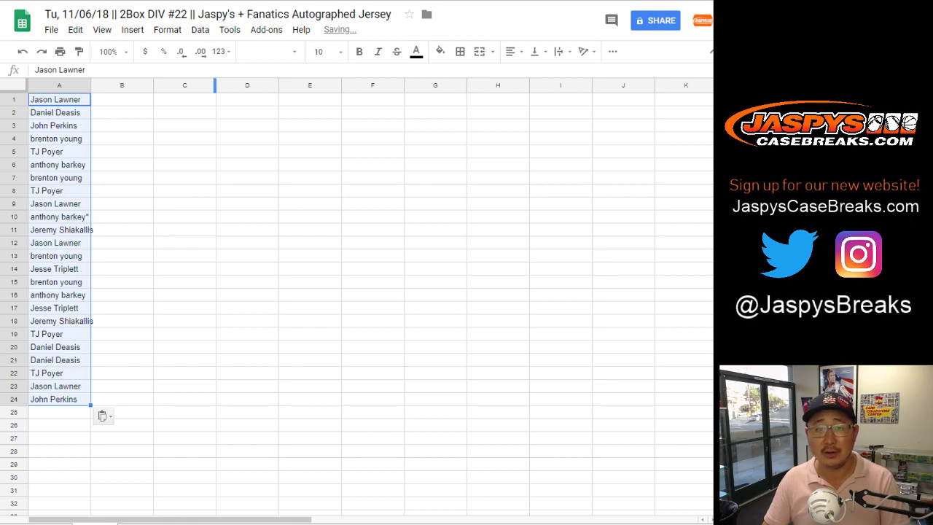
Randomize the list of sports divisions in the other RANDOM.ORG List Randomizer five times.
key(ctrl+Tab)
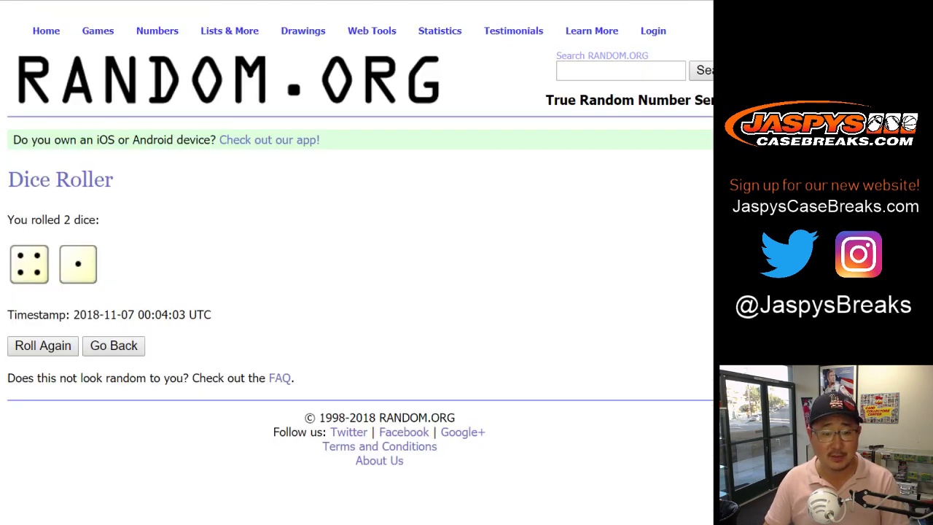
key(ctrl+Tab)
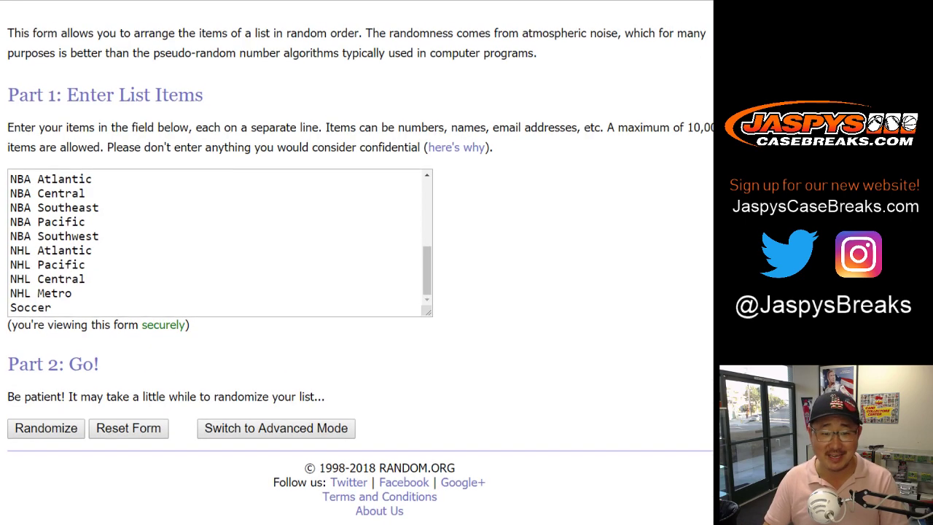
click(36, 424)
scroll(37, 423, down, 4)
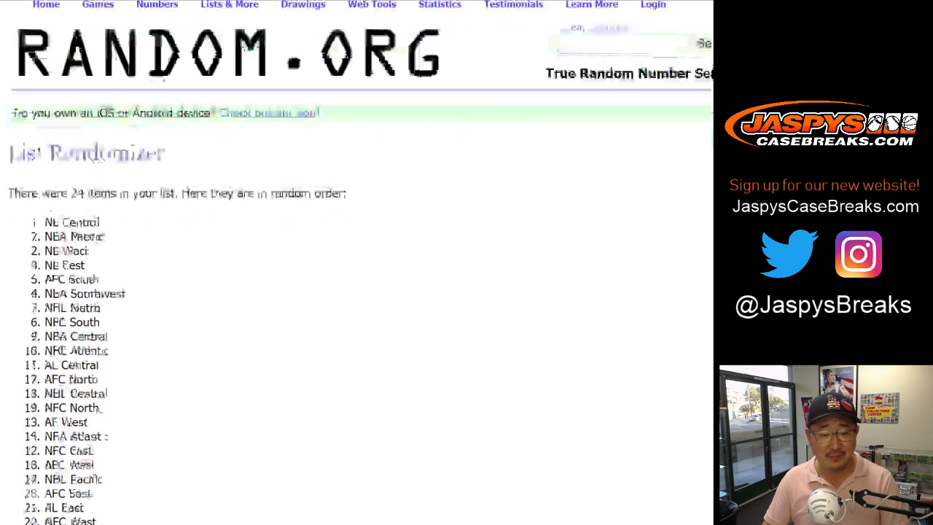
click(32, 424)
scroll(32, 424, down, 3)
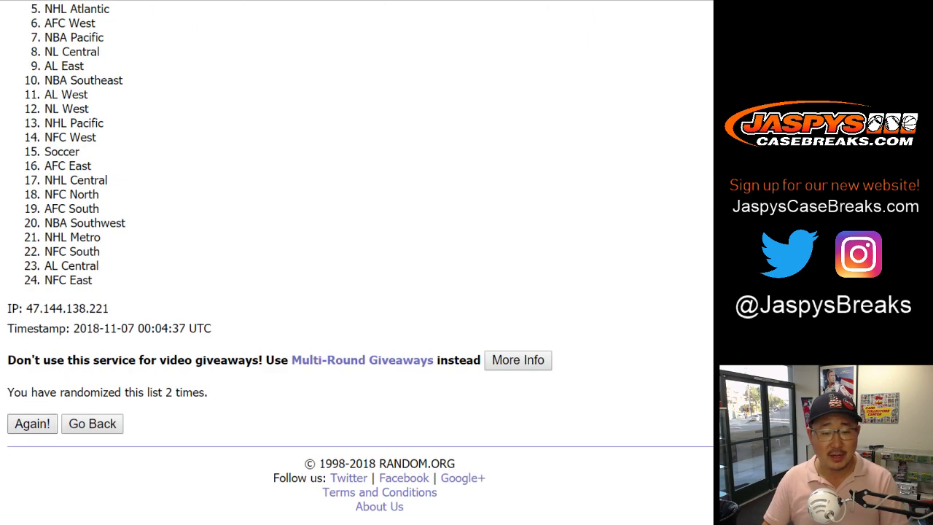
click(32, 424)
click(33, 424)
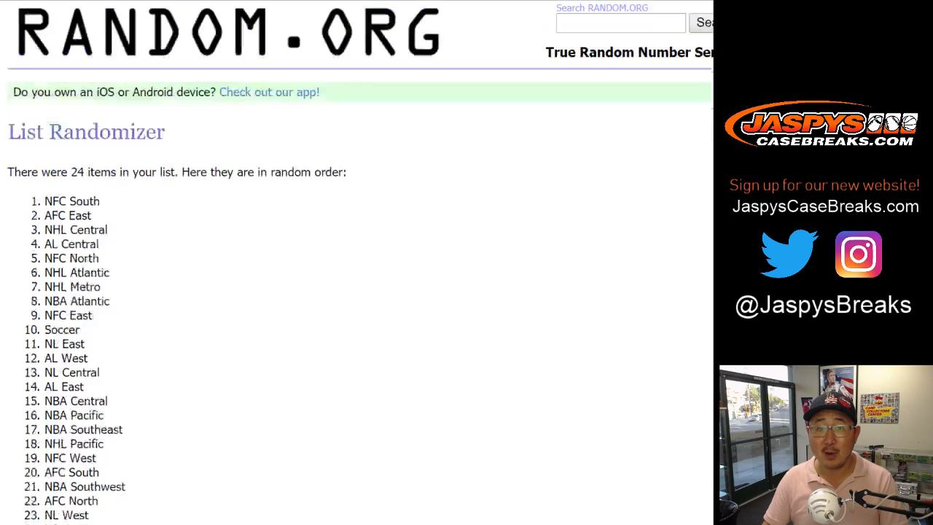
scroll(32, 424, down, 3)
click(32, 424)
scroll(32, 424, down, 3)
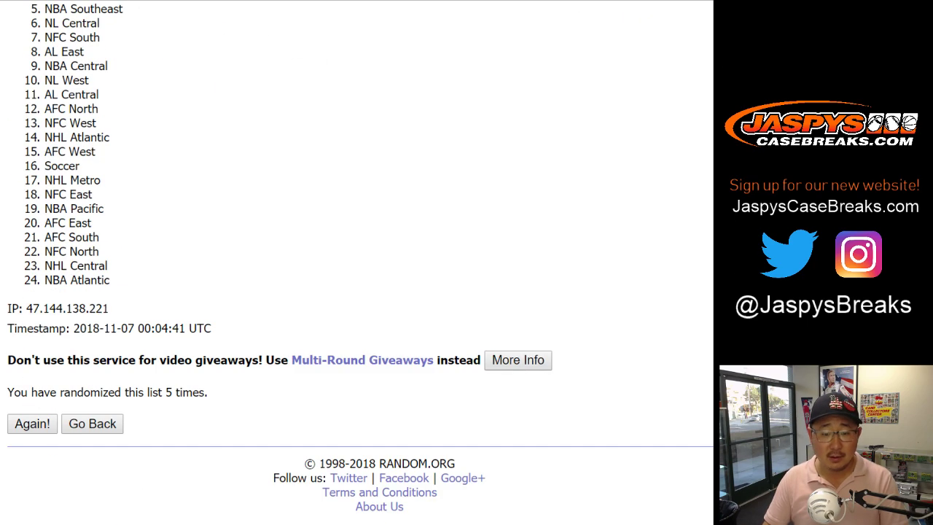
Copy all 24 randomized divisions into column B of the Google Sheets spreadsheet, starting at cell B1.
scroll(356, 262, up, 3)
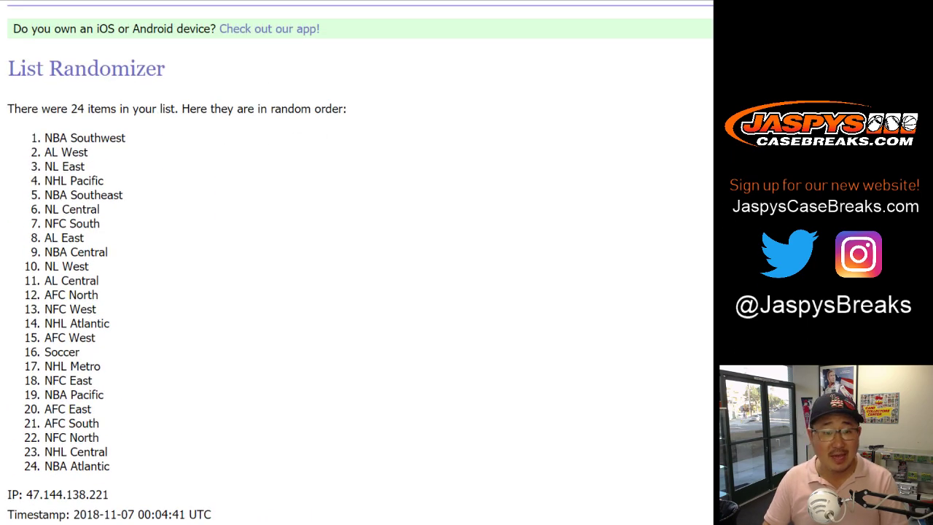
drag(44, 138, 108, 436)
key(ctrl+c)
scroll(107, 436, down, 3)
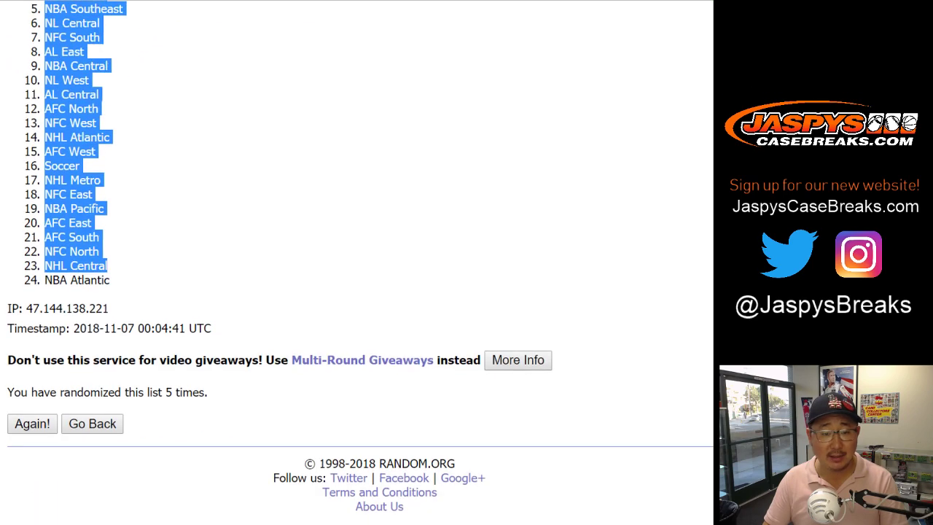
drag(107, 266, 110, 280)
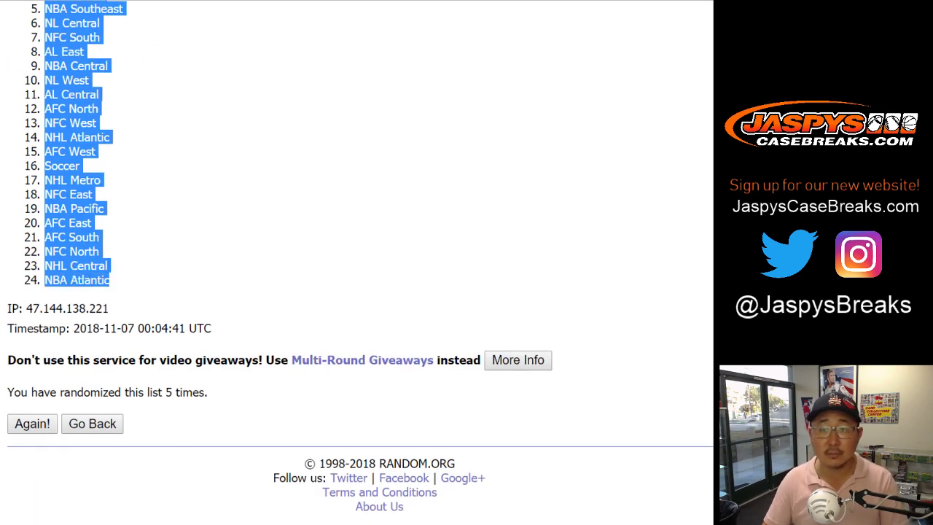
key(ctrl+Tab)
right_click(128, 99)
click(161, 144)
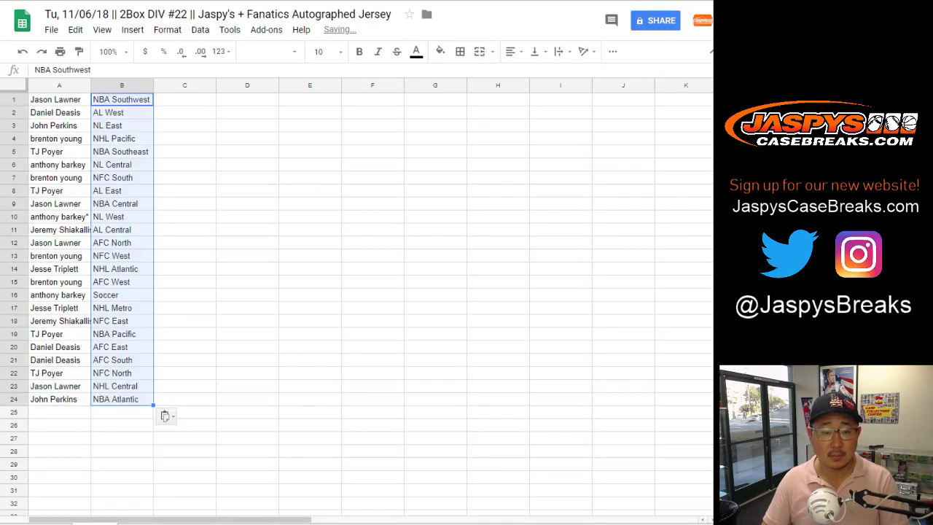
Format the entire sheet in Helvetica Neue at font size 18.
key(ctrl+a)
click(270, 51)
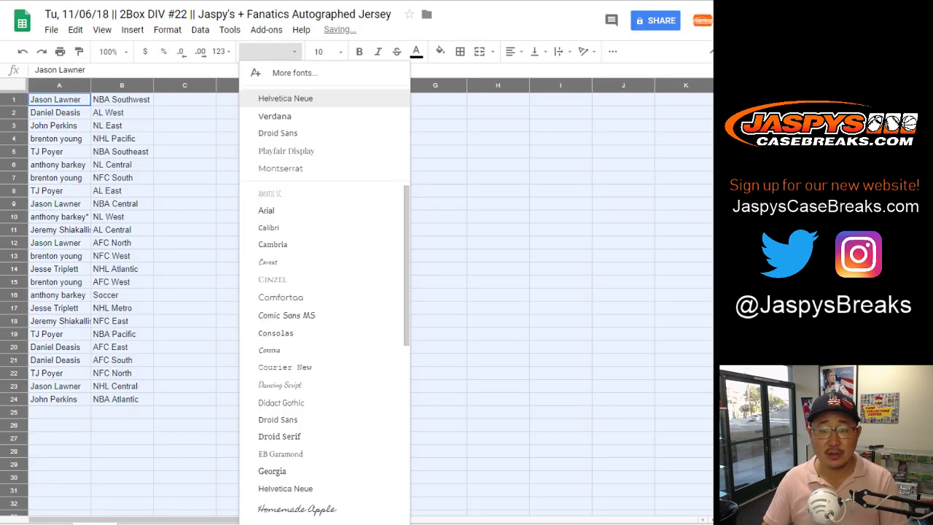
click(275, 98)
click(324, 51)
click(323, 207)
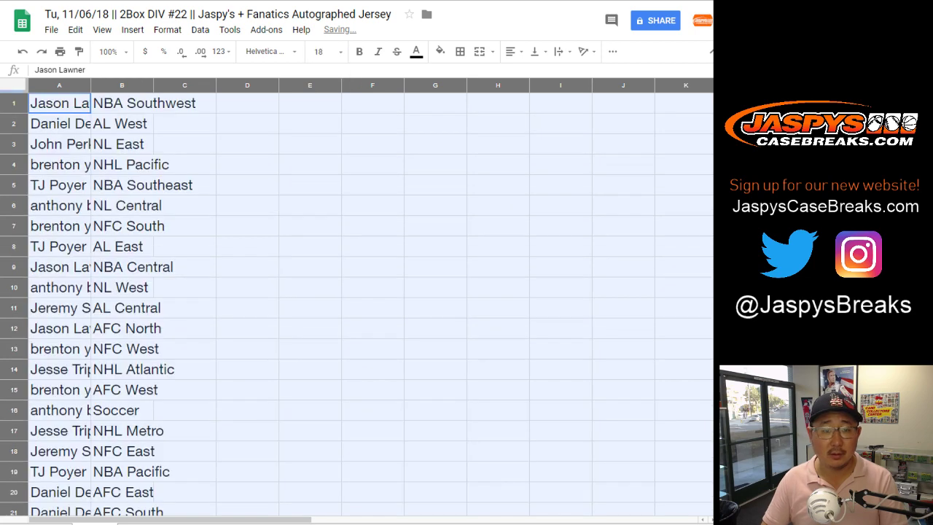
Fit the column widths to their contents and set the sheet zoom to 80%.
double_click(90, 86)
click(107, 51)
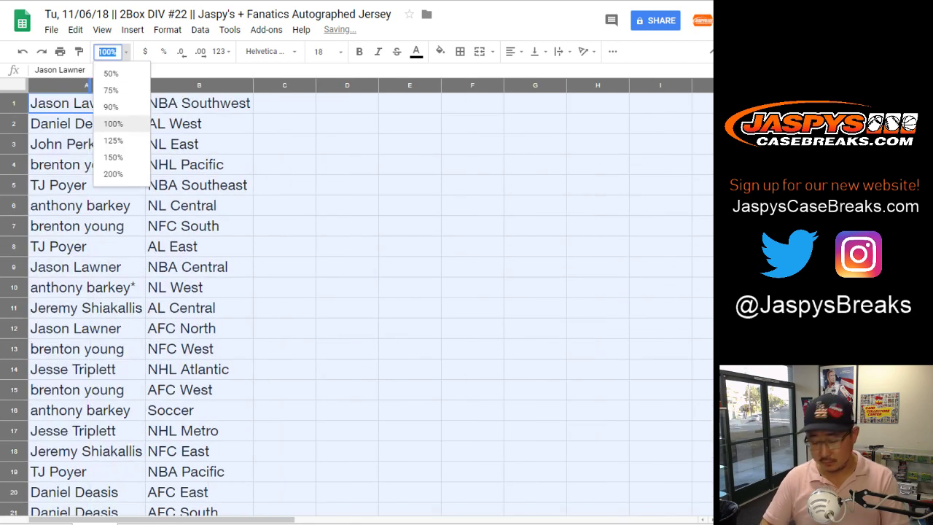
click(111, 107)
click(107, 51)
text(80)
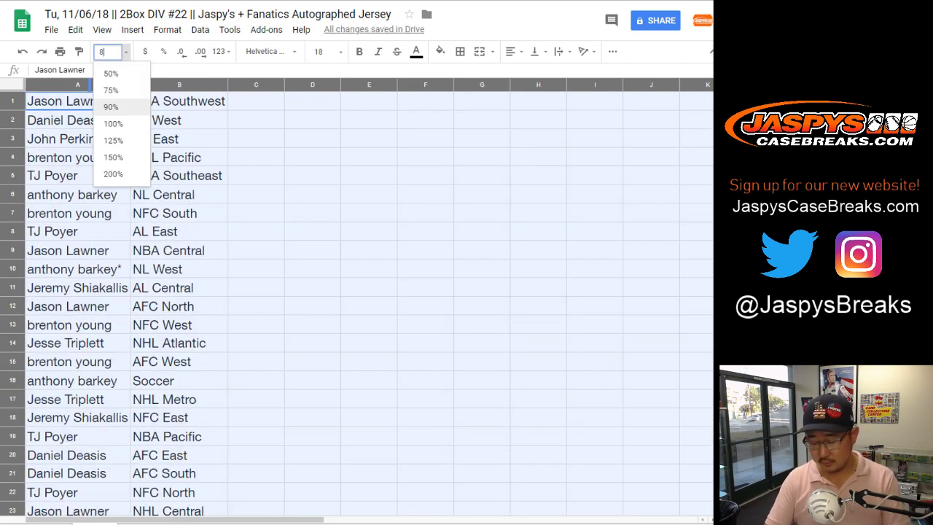
key(Return)
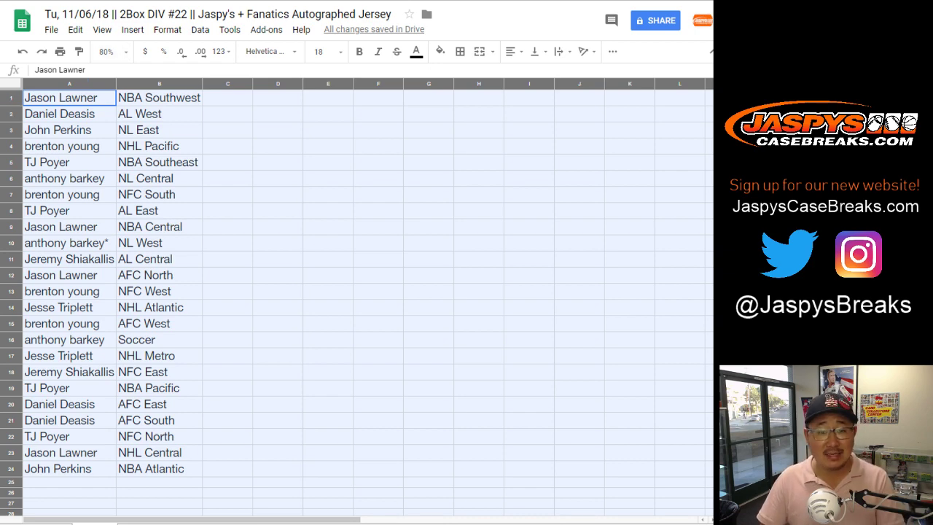
Review the participant and division pairings in rows 2 through 24, highlighting one row at a time.
click(11, 113)
click(11, 130)
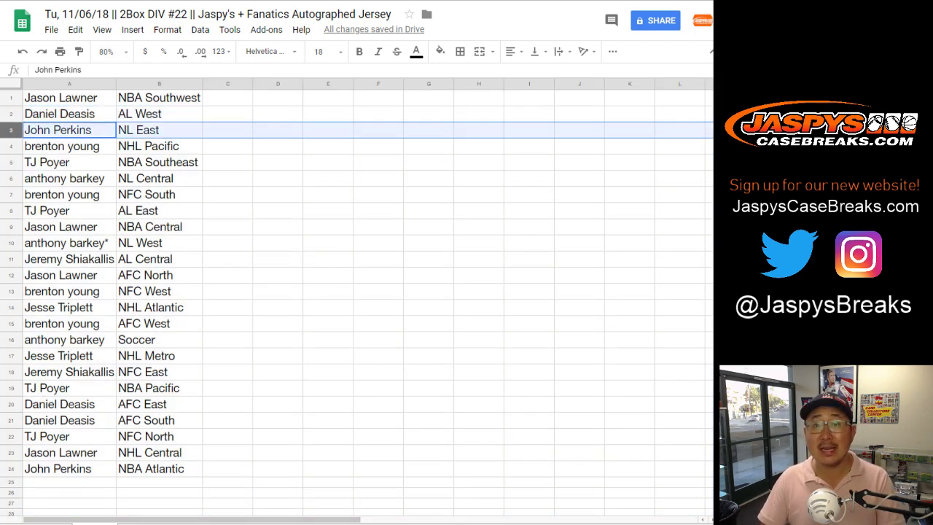
click(11, 146)
click(11, 162)
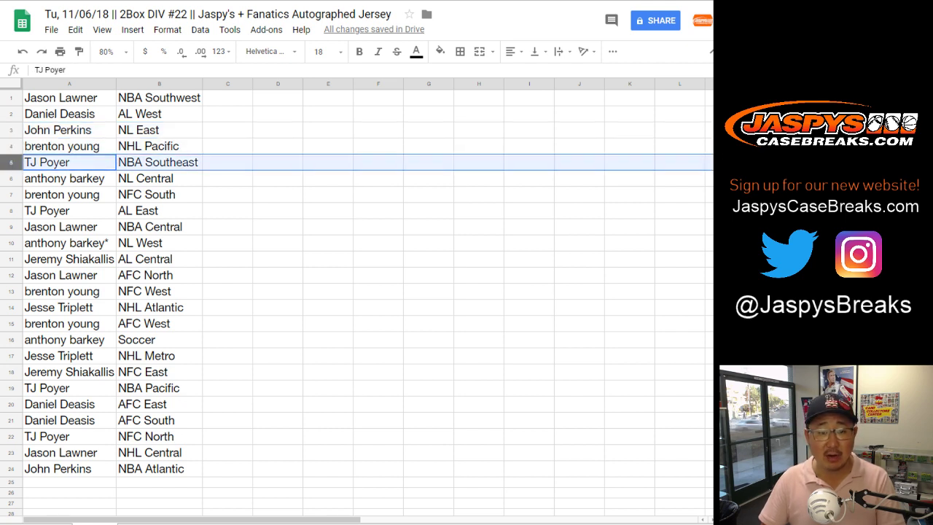
click(11, 178)
click(11, 194)
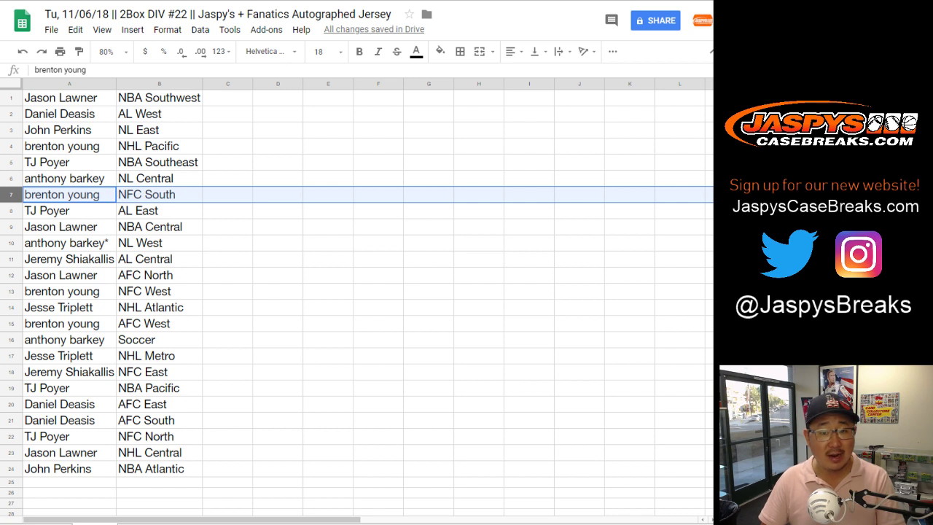
click(11, 211)
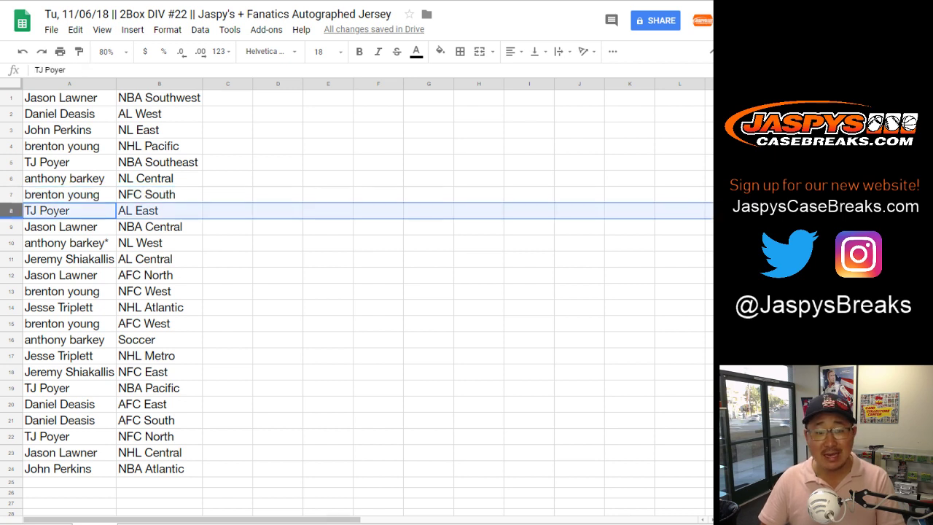
click(11, 227)
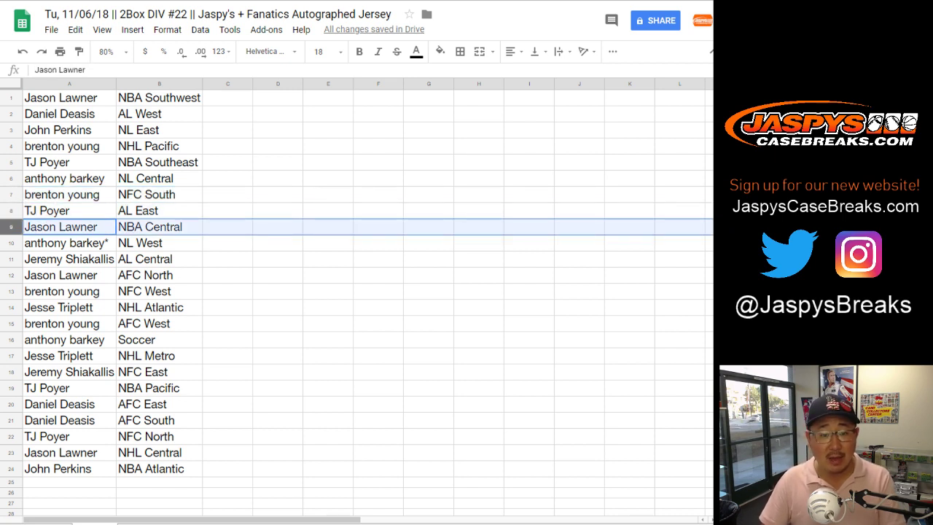
click(11, 243)
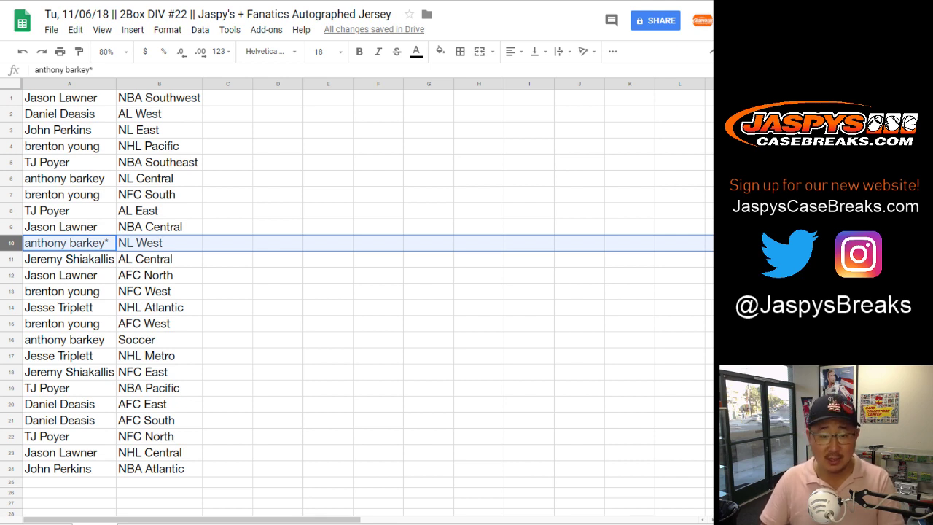
click(11, 260)
click(11, 275)
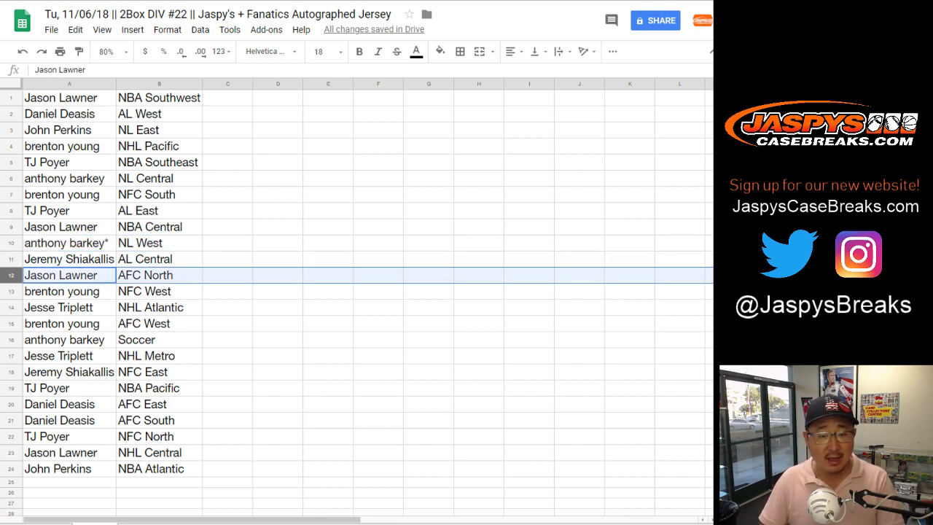
click(11, 291)
click(10, 308)
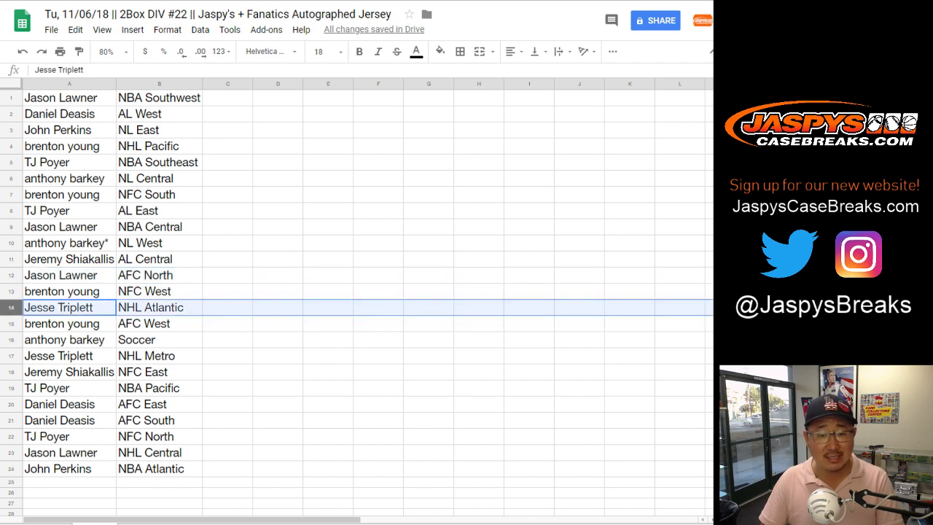
click(11, 324)
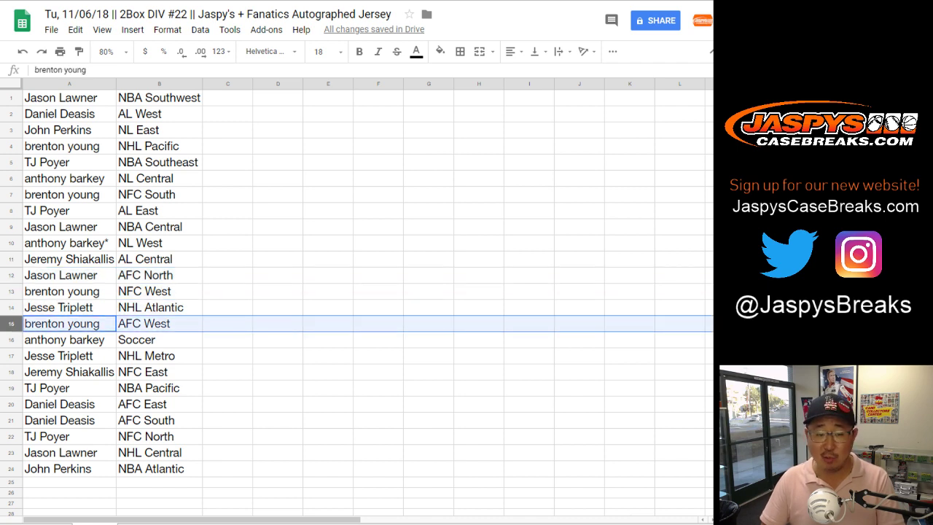
click(11, 340)
click(10, 356)
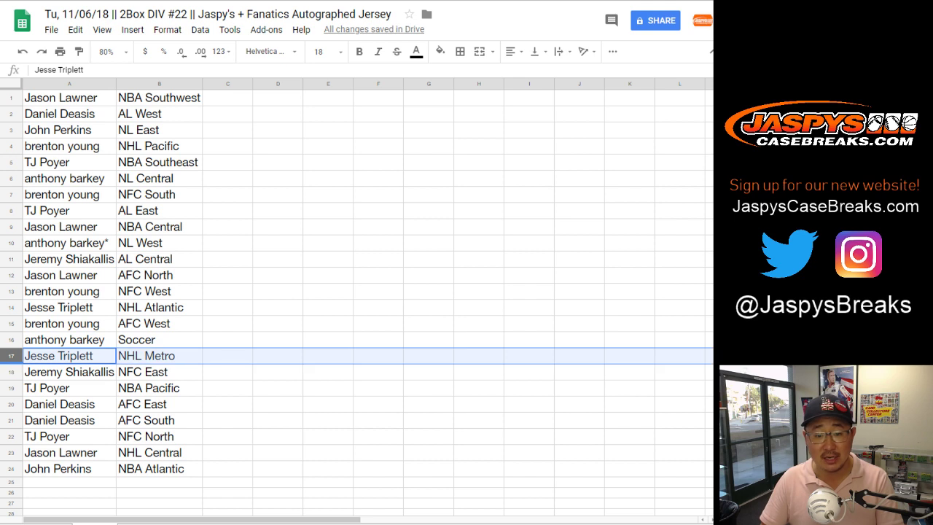
click(11, 372)
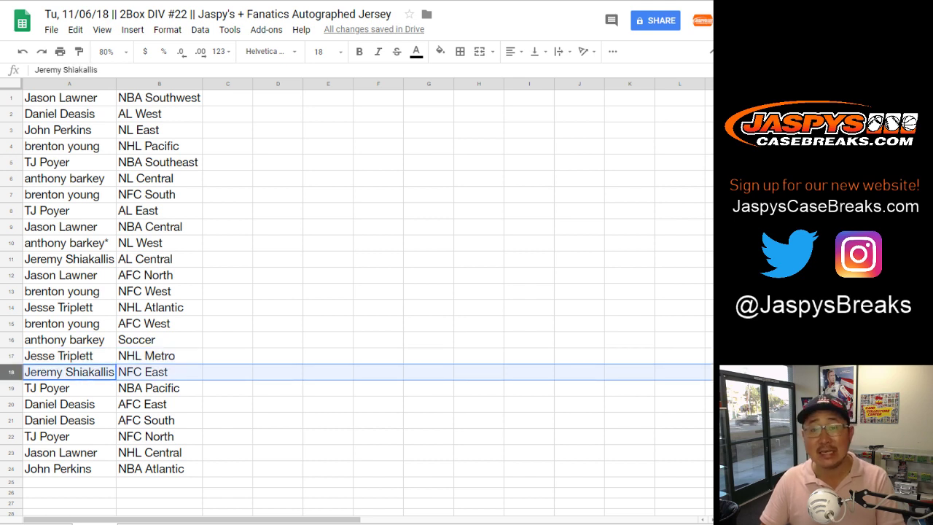
click(11, 388)
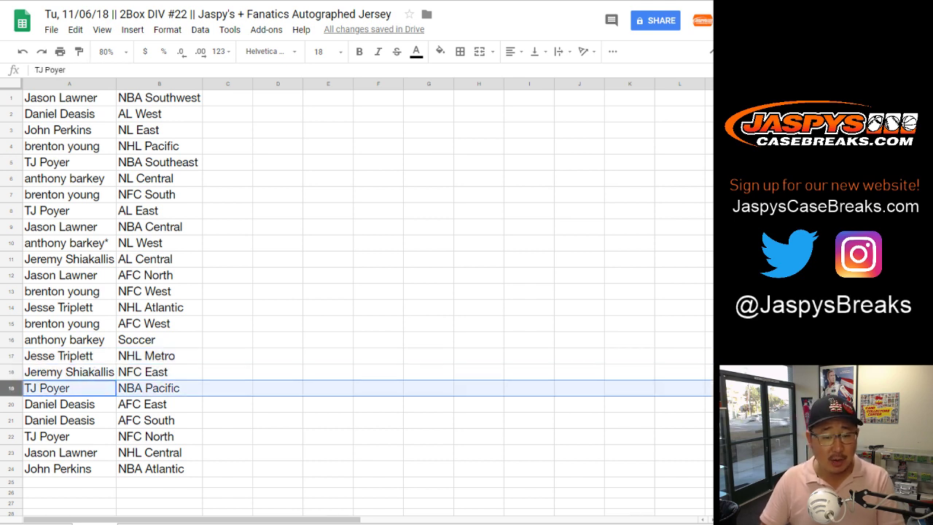
click(11, 404)
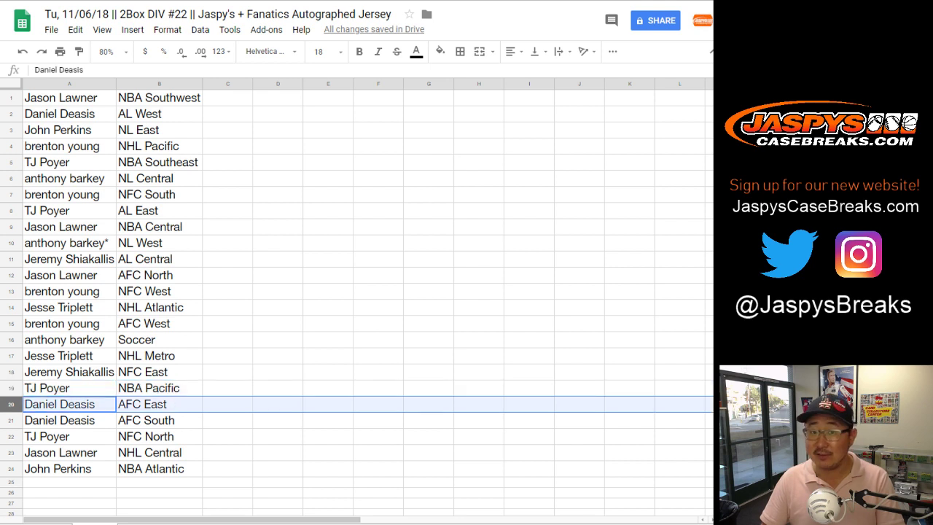
click(11, 421)
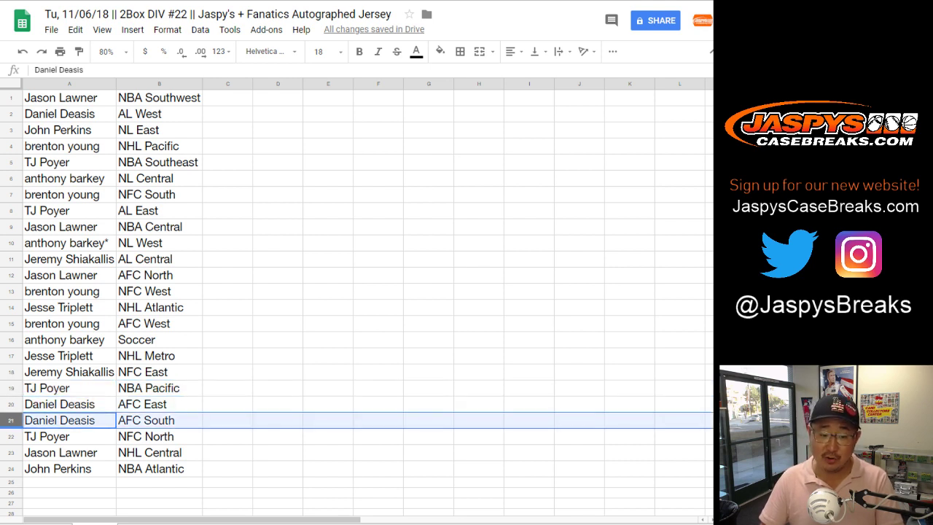
click(11, 437)
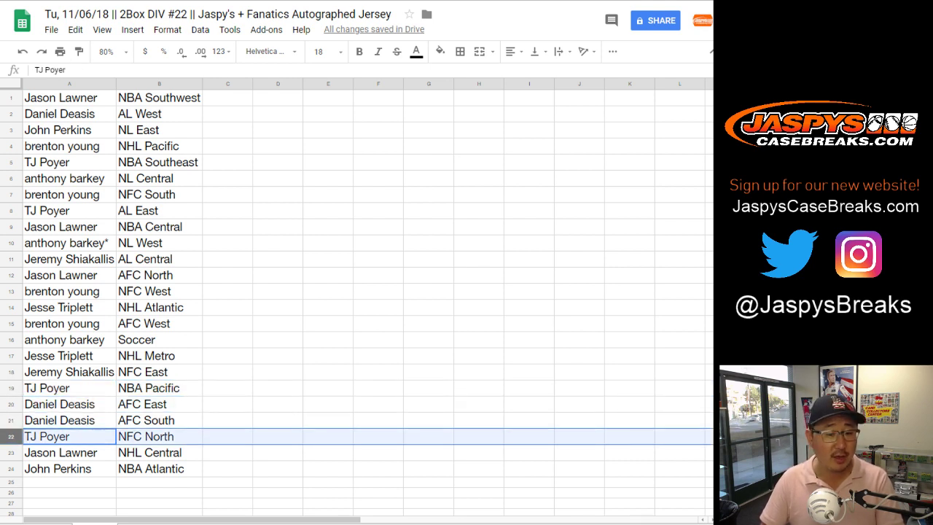
click(11, 453)
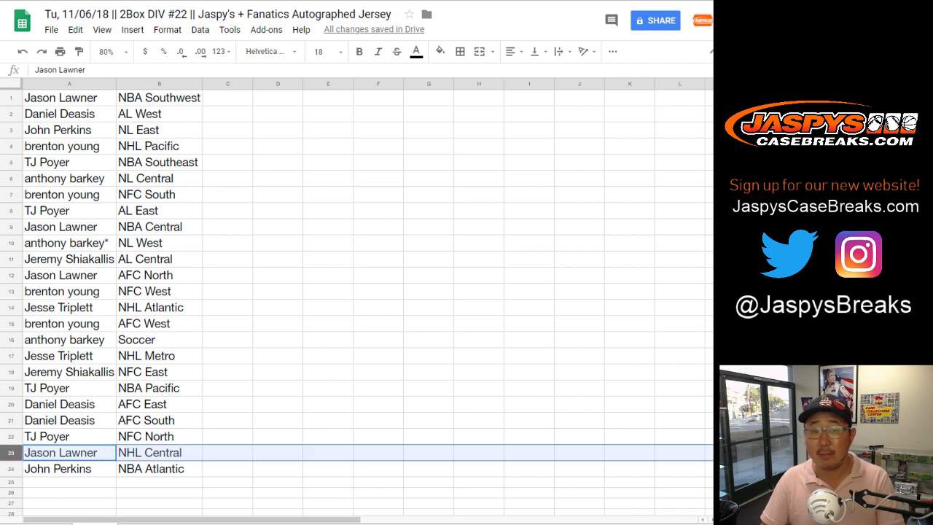
click(11, 468)
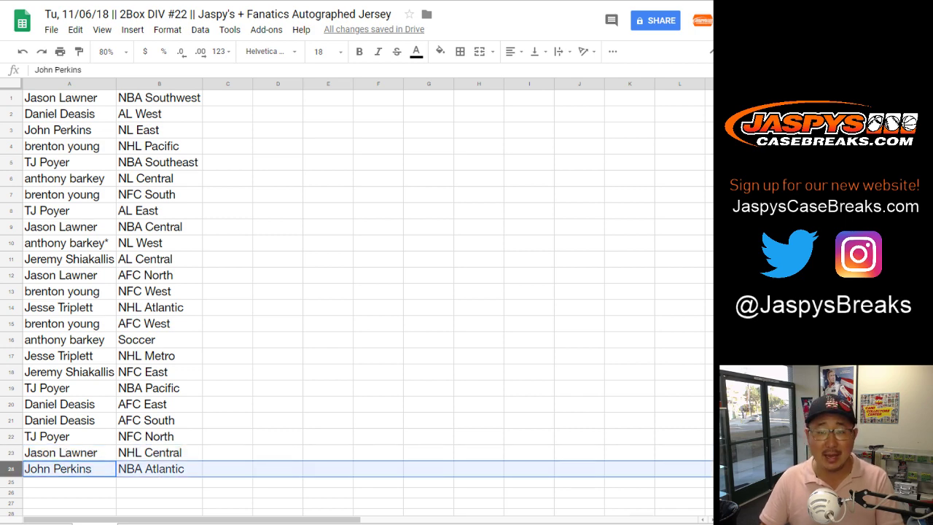
Switch to the RANDOM.ORG List Randomizer holding the 22 numbers, randomize the list five times, and highlight the first two results.
key(ctrl+Tab)
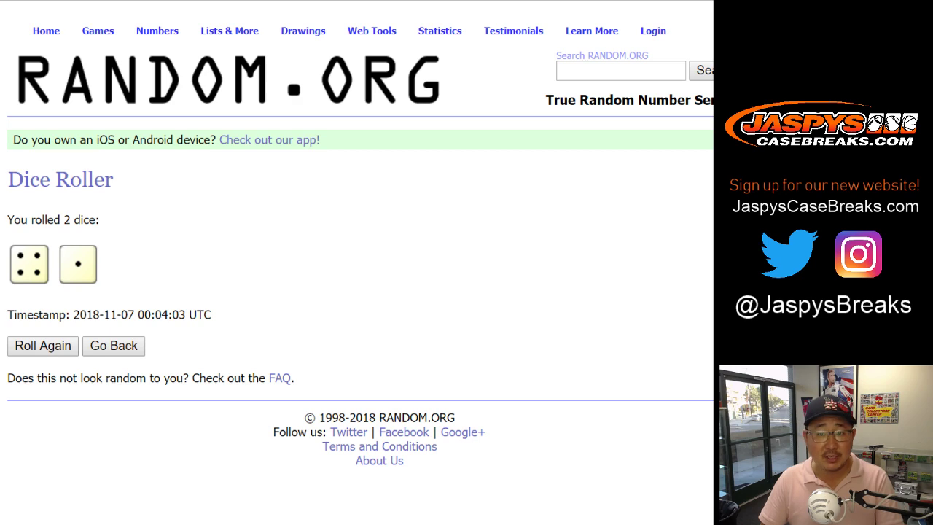
key(ctrl+Tab)
scroll(358, 291, down, 3)
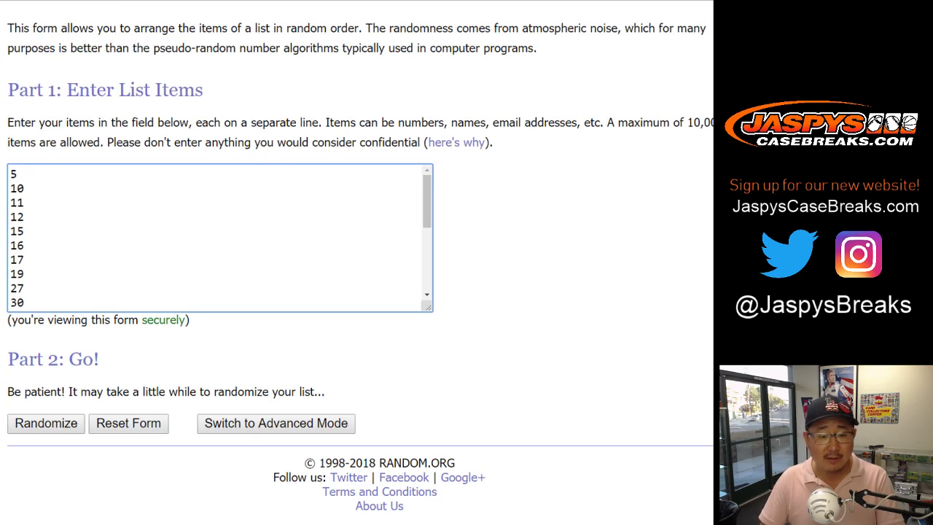
click(46, 423)
click(46, 423)
scroll(46, 423, down, 3)
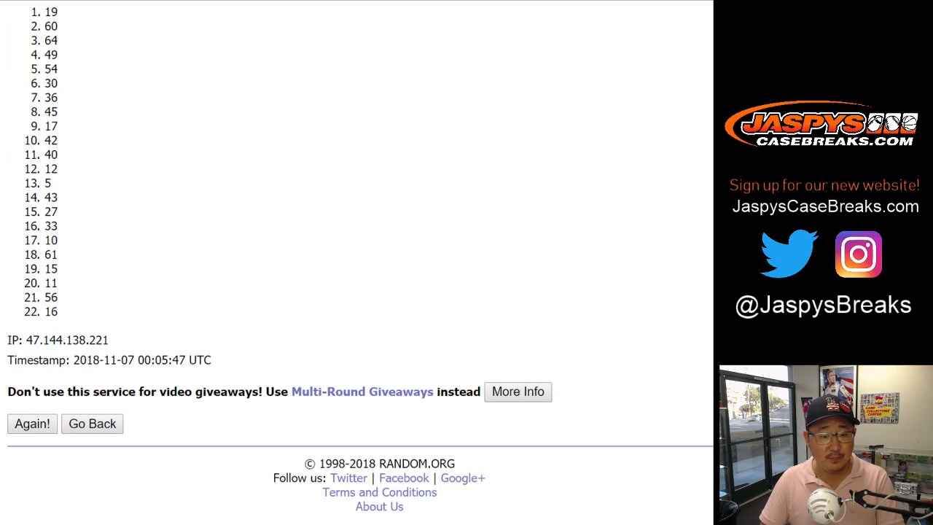
click(32, 424)
scroll(32, 424, down, 4)
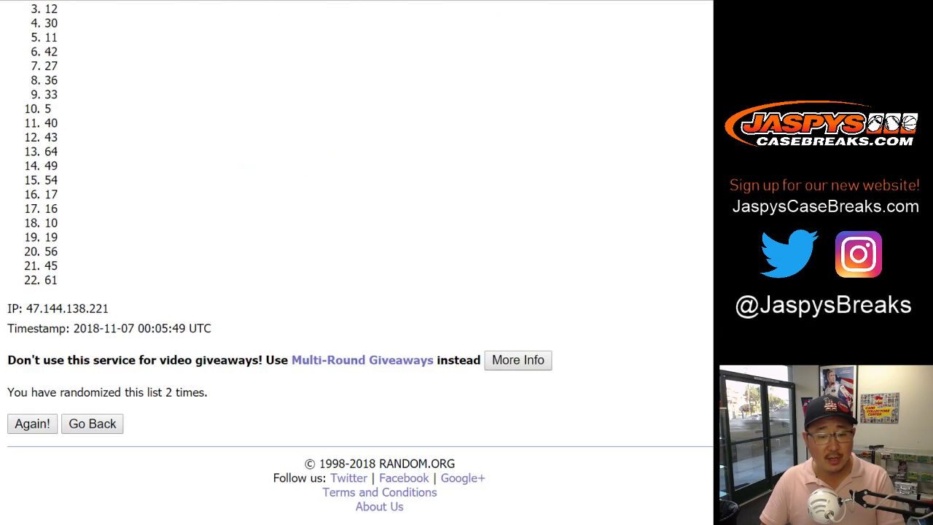
click(32, 424)
scroll(357, 262, down, 3)
click(32, 423)
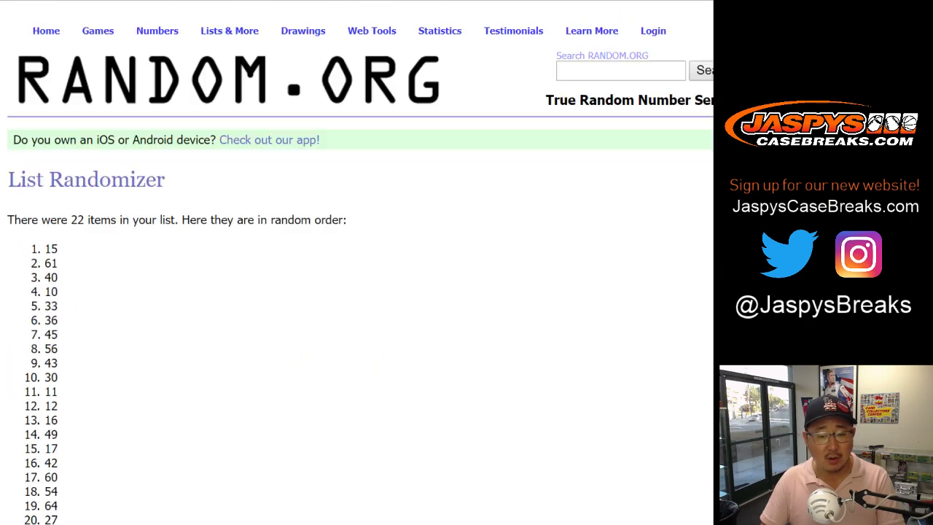
scroll(357, 262, down, 3)
click(32, 424)
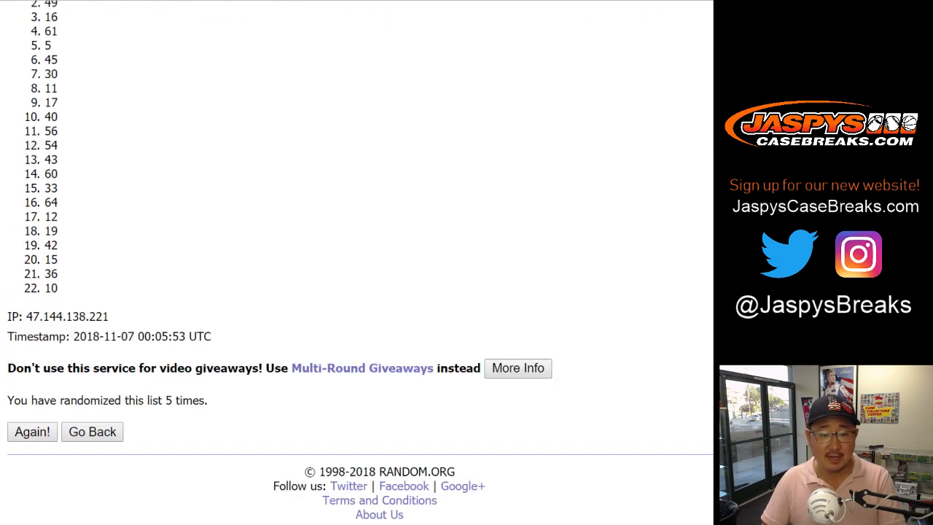
scroll(358, 262, up, 3)
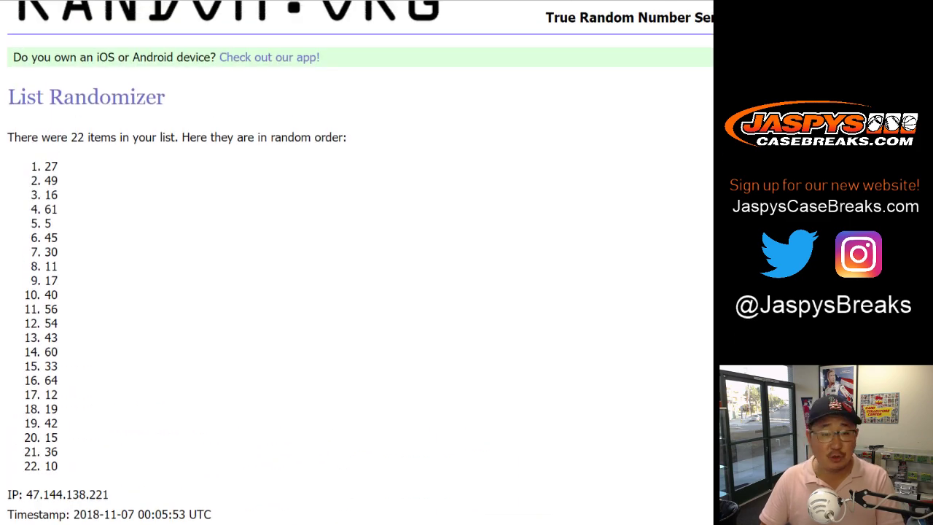
drag(44, 162, 58, 182)
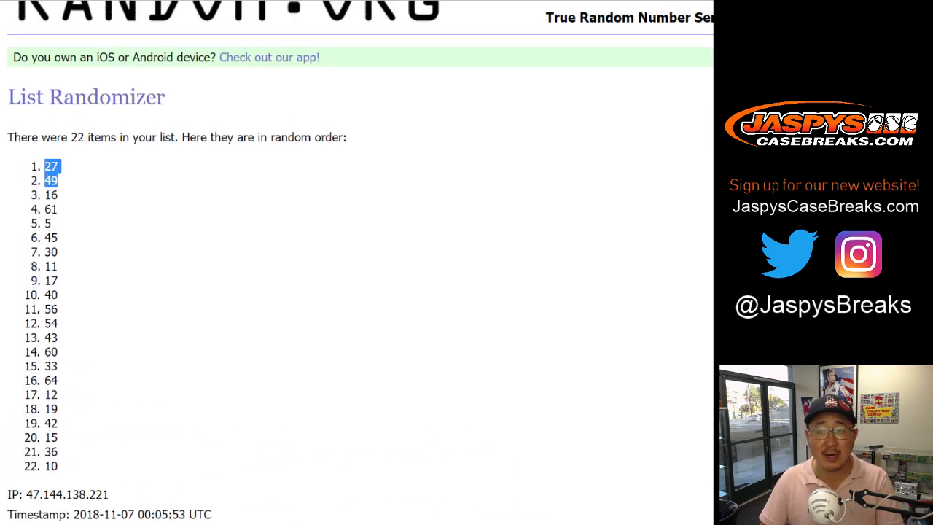
Return to the Google Sheets pairings and sort the whole sheet by the divisions in column B, A to Z.
key(ctrl+Tab)
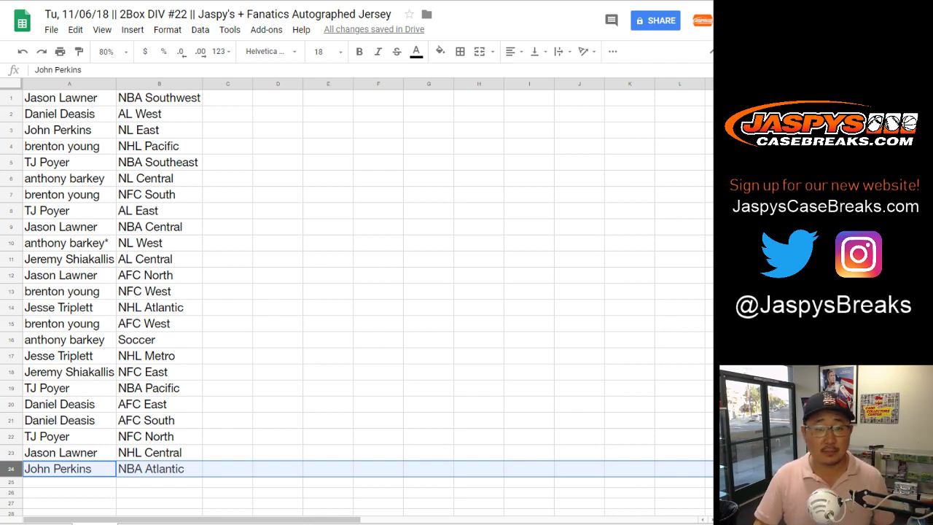
click(159, 84)
click(197, 84)
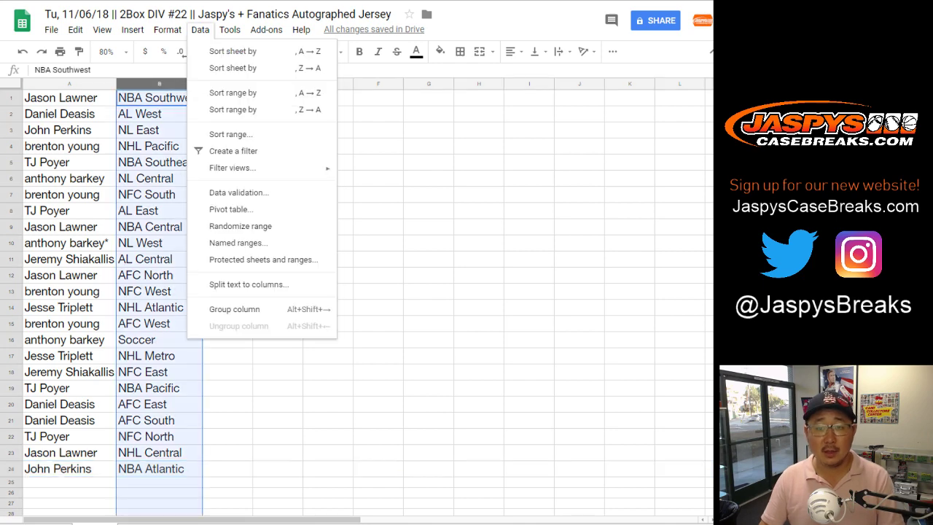
click(226, 51)
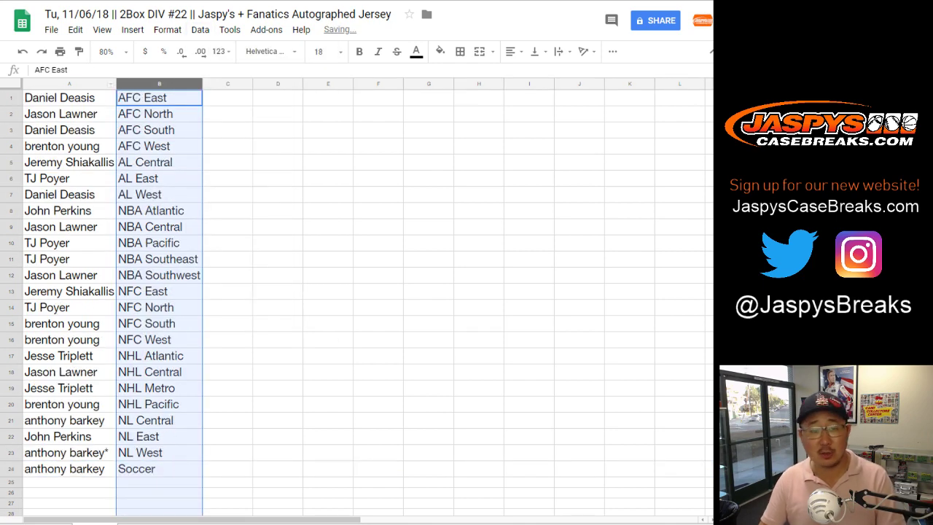
Center the names and divisions horizontally across the data range A1:B24.
click(69, 98)
key(ctrl+a)
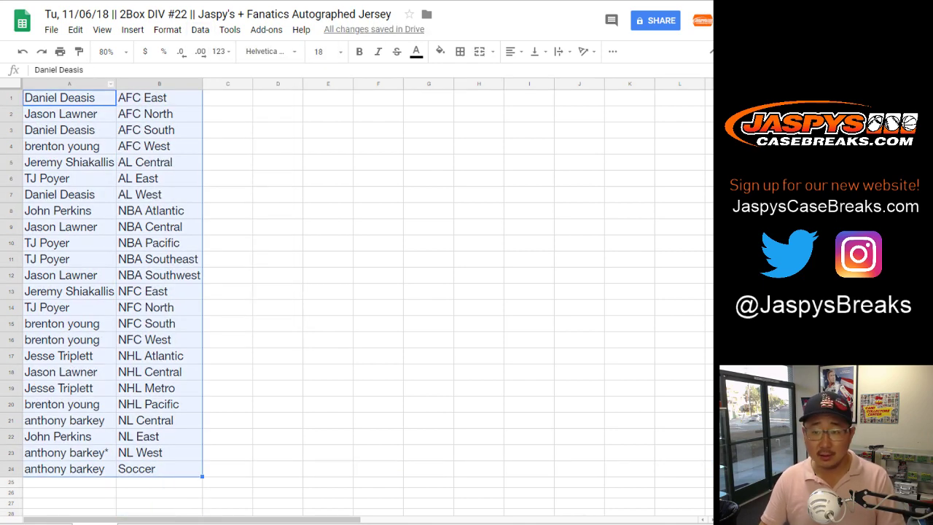
click(513, 51)
click(523, 73)
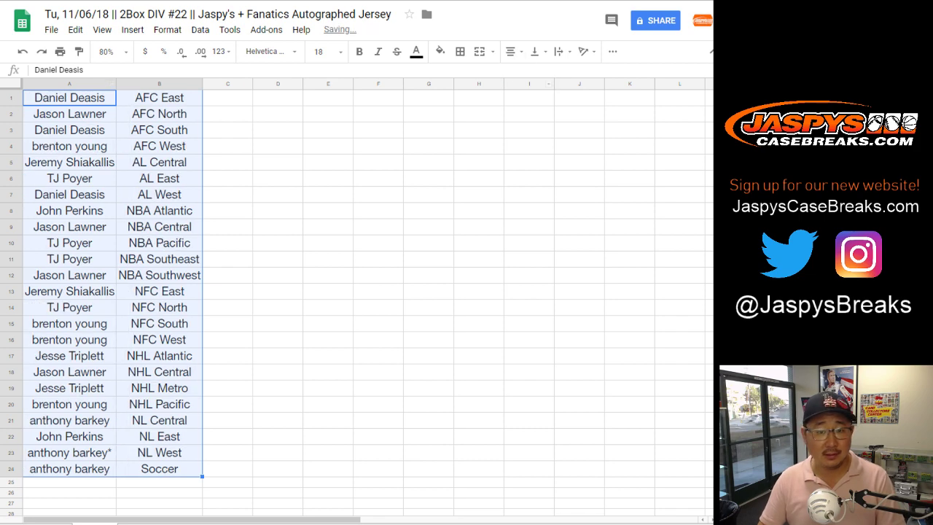
click(228, 98)
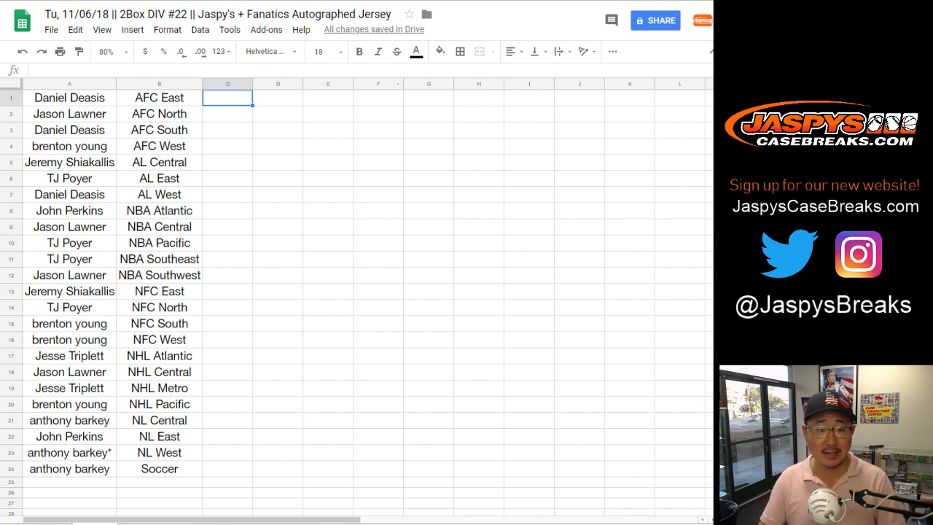
Add borders around all cells in A1:B24 and reapply center alignment to the range.
click(70, 97)
shift+click(159, 469)
click(460, 52)
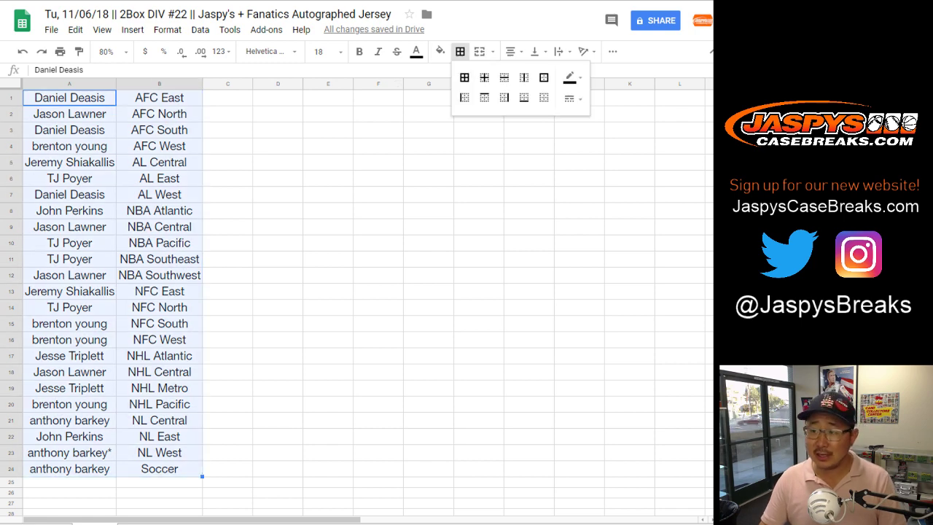
click(464, 78)
click(513, 52)
click(530, 71)
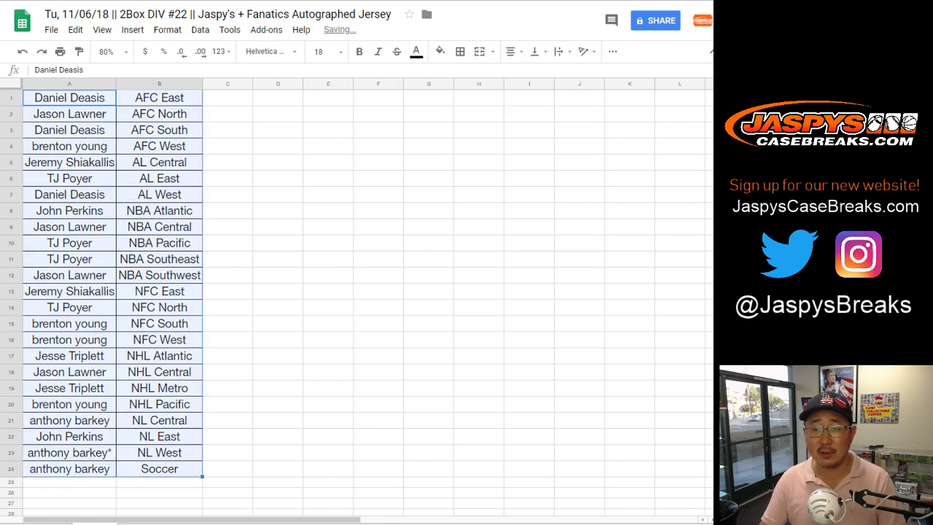
click(514, 52)
click(530, 72)
Set the current sheet's printout to portrait orientation with the workbook title included, and proceed to printing.
click(61, 52)
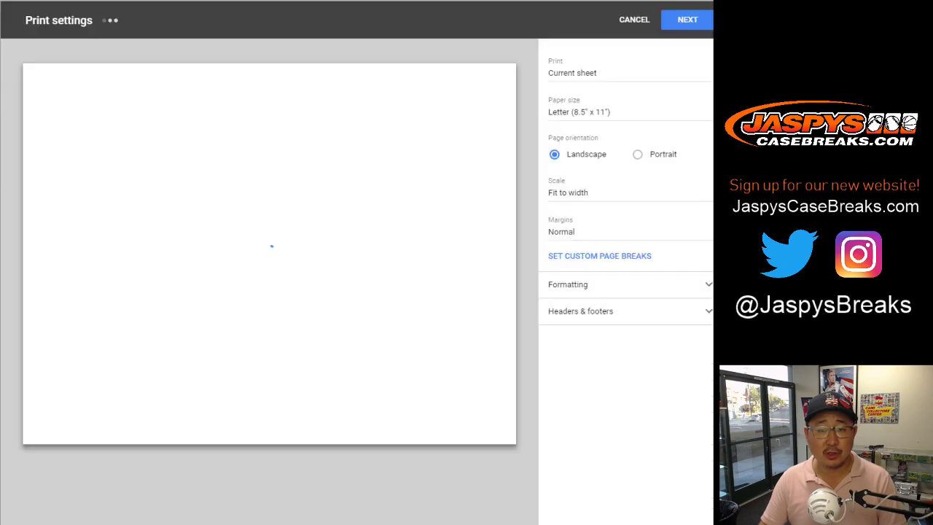
click(638, 154)
click(580, 310)
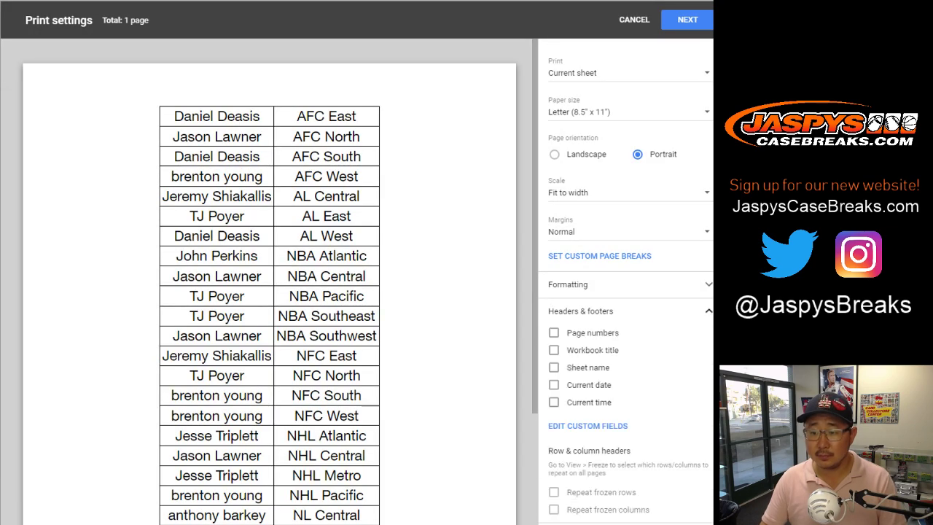
click(554, 350)
click(688, 19)
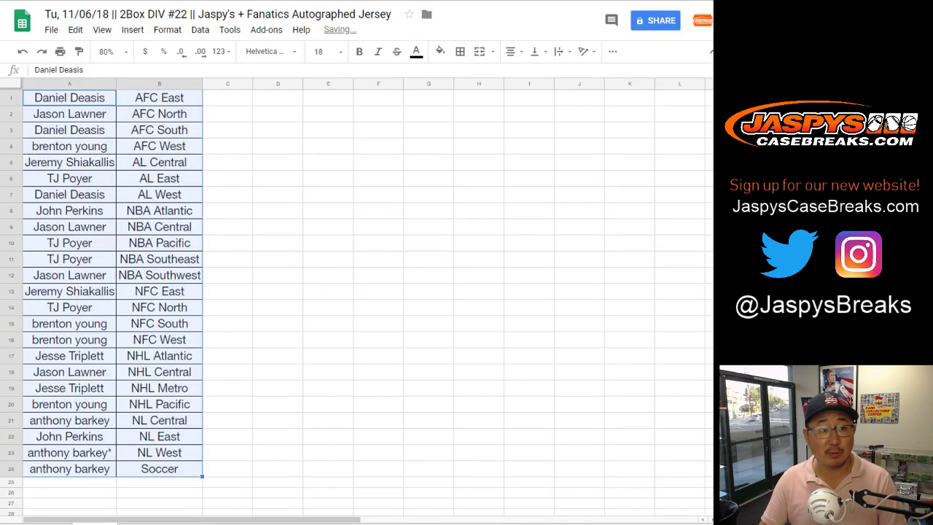